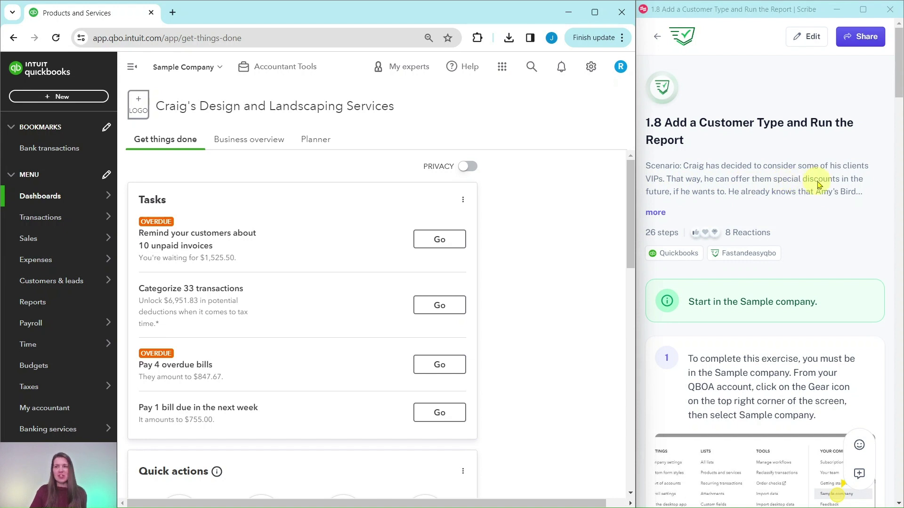
# - Expand the exercise scenario in Scribe and read down to the customer type steps 2 and 3
pyautogui.click(656, 213)
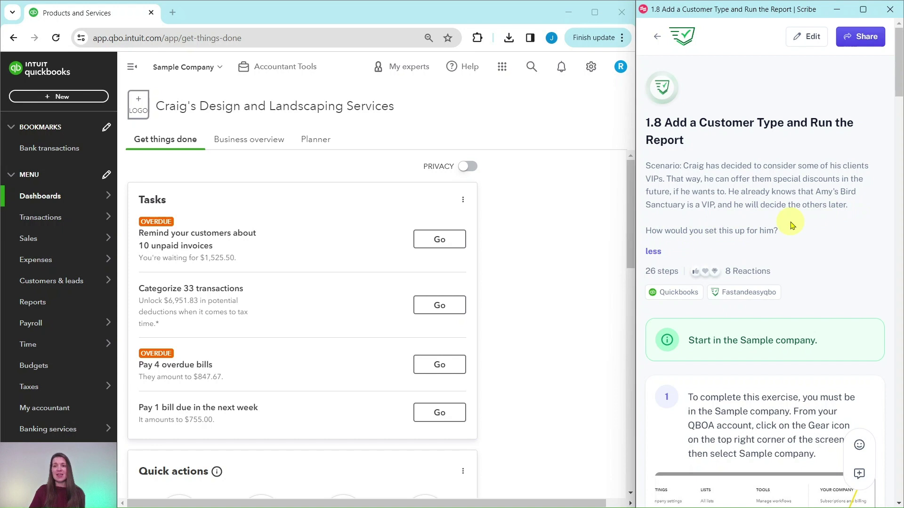
pyautogui.scroll(-5, 795, 222)
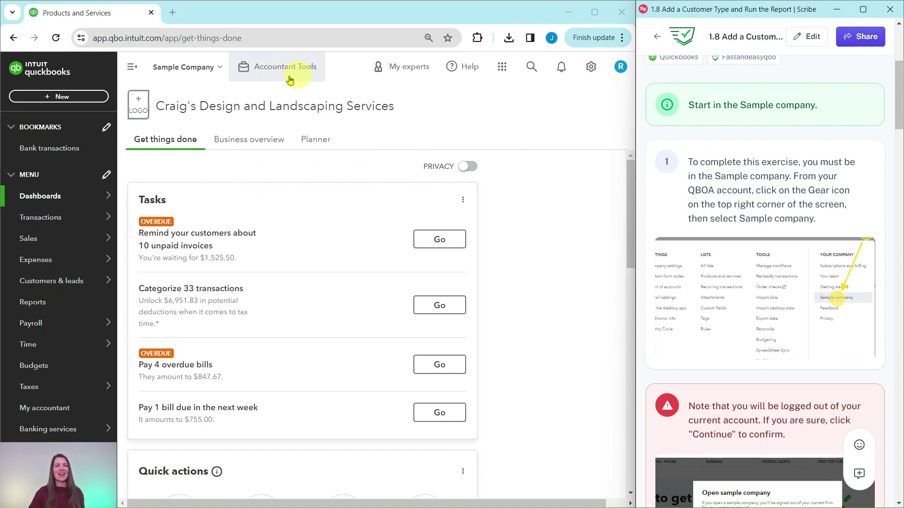
pyautogui.scroll(-8, 731, 262)
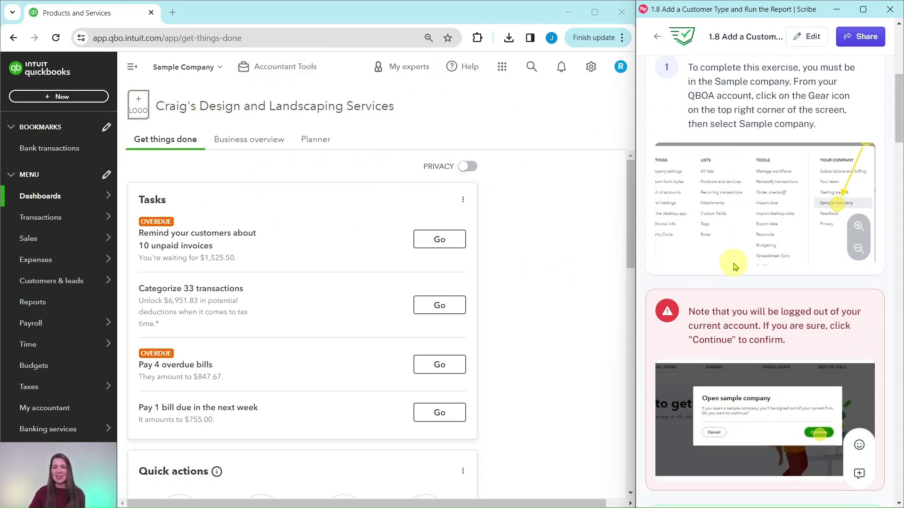
pyautogui.scroll(-3, 731, 262)
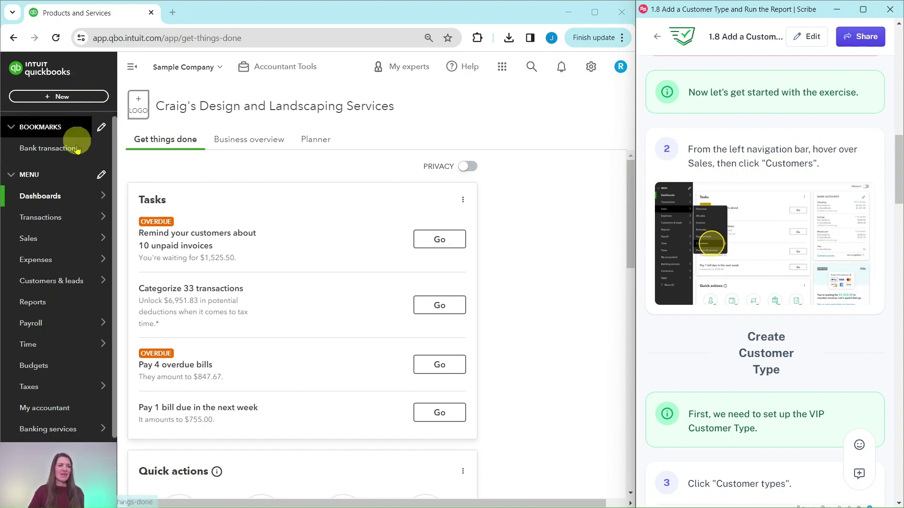
# - Go to Sales > Customers and open the Customer types list, which shows 0 types
pyautogui.moveTo(28, 239)
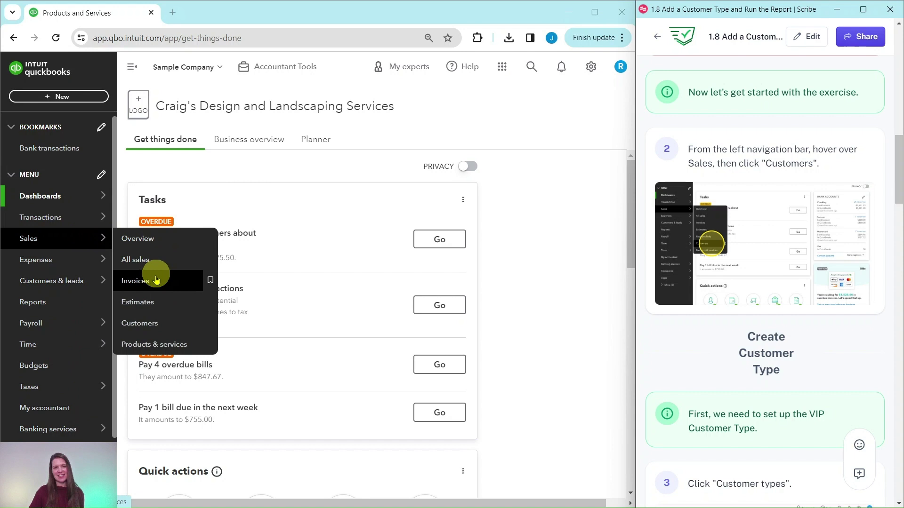
pyautogui.click(147, 325)
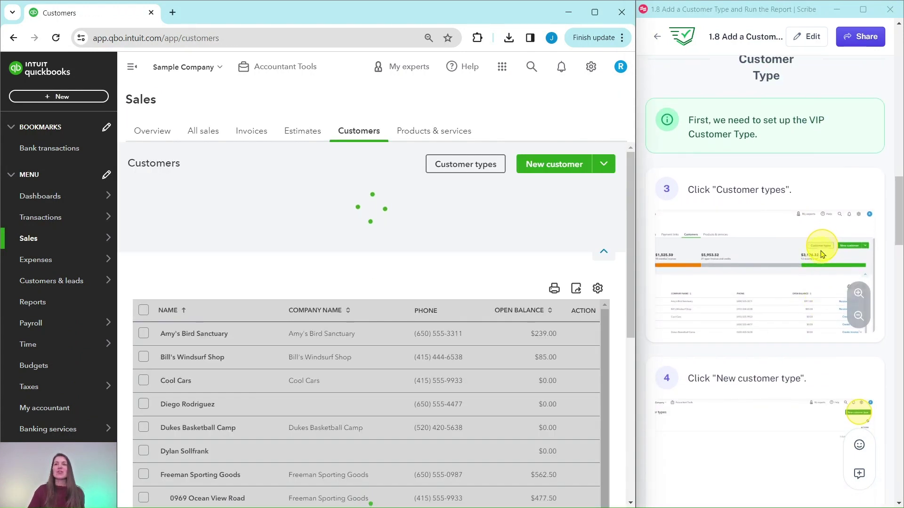
pyautogui.scroll(1, 819, 257)
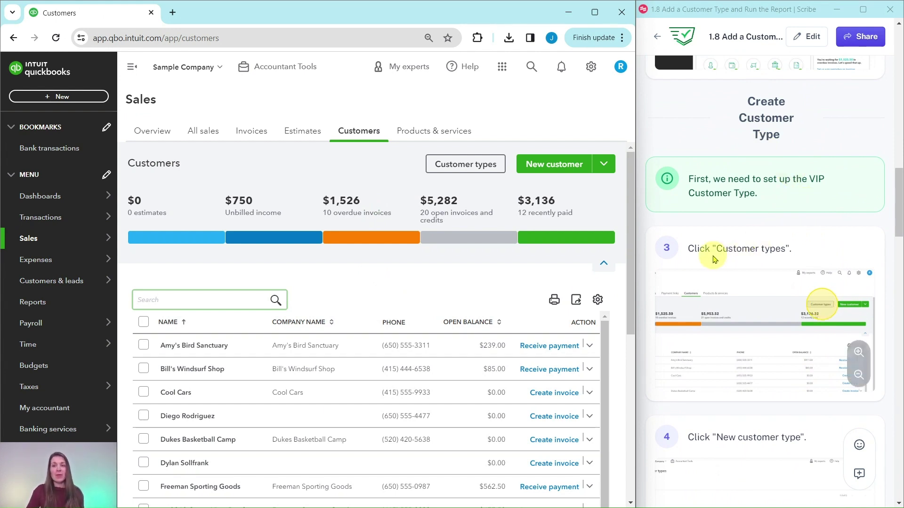
pyautogui.click(459, 170)
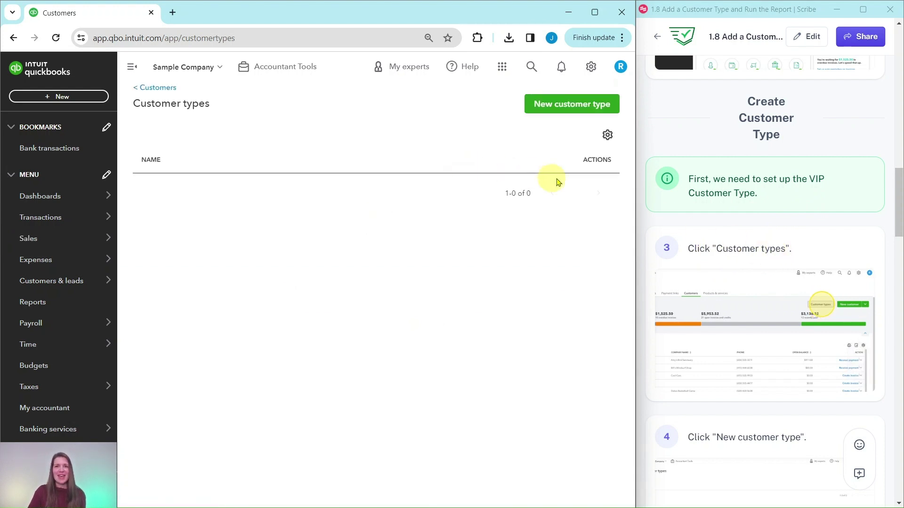
pyautogui.scroll(-7, 711, 260)
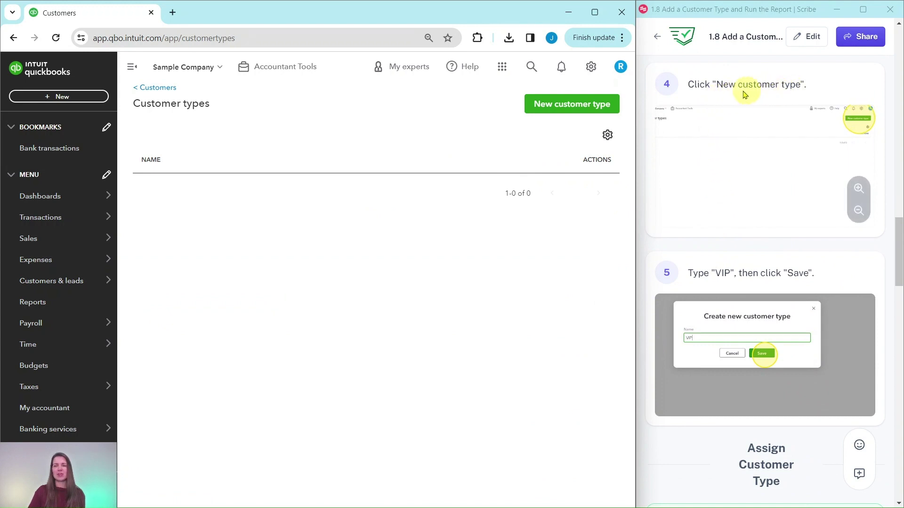
# - Add a new customer type named VIP and save it
pyautogui.click(560, 103)
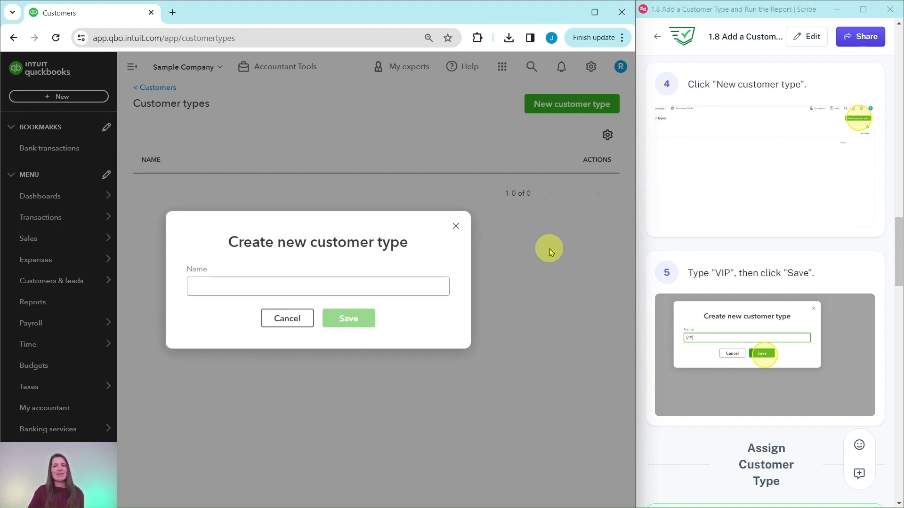
pyautogui.click(231, 285)
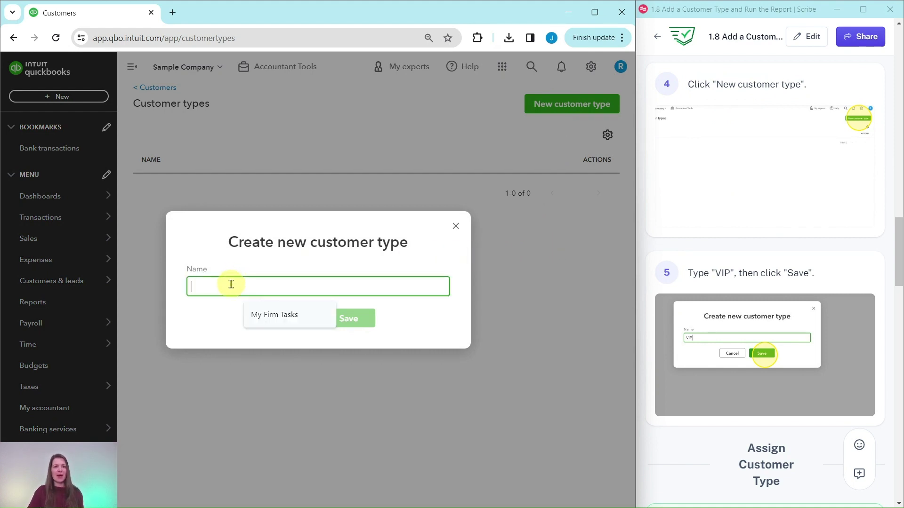
pyautogui.write('Vi')
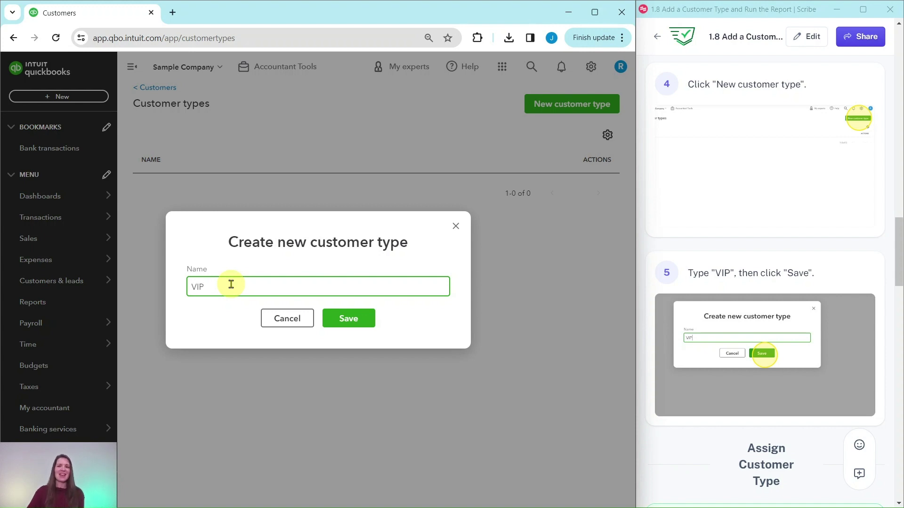
pyautogui.click(354, 317)
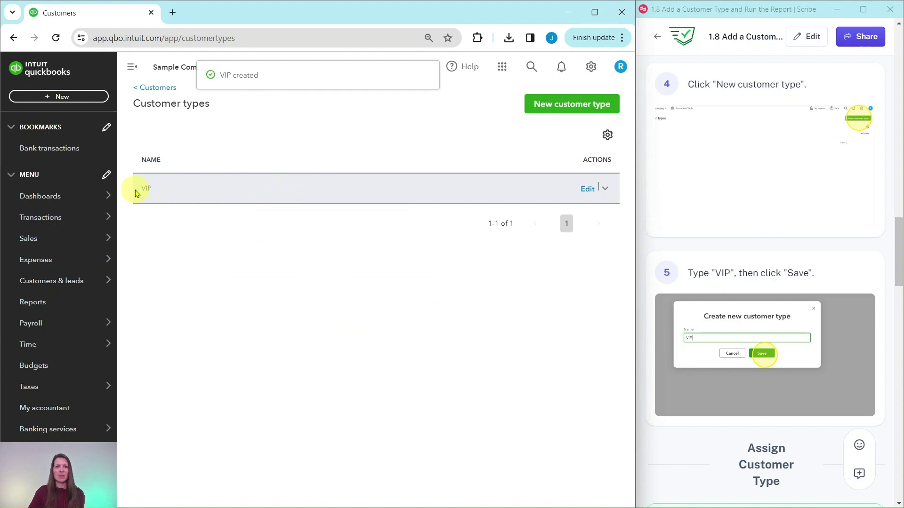
# - Return to the customers list, open Amy's Bird Sanctuary ($239.00 open balance), and dismiss the tip popup
pyautogui.scroll(-3, 734, 242)
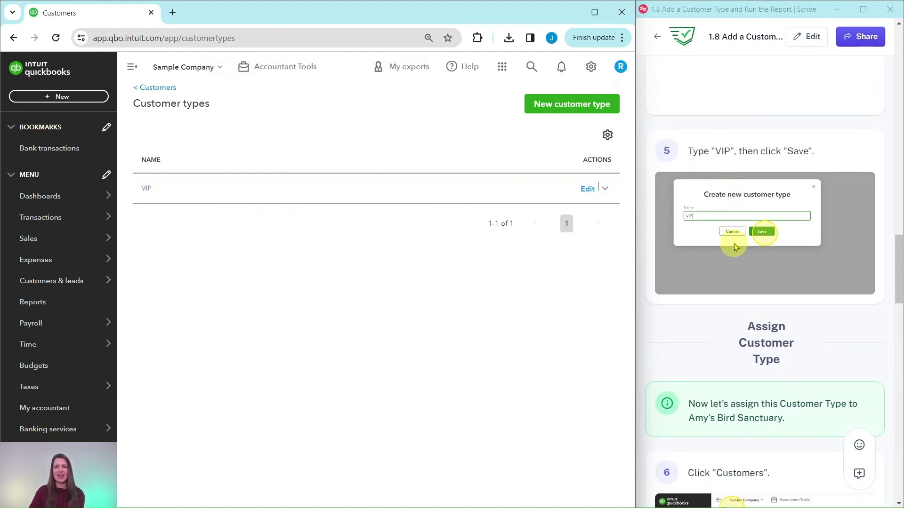
pyautogui.scroll(-5, 734, 248)
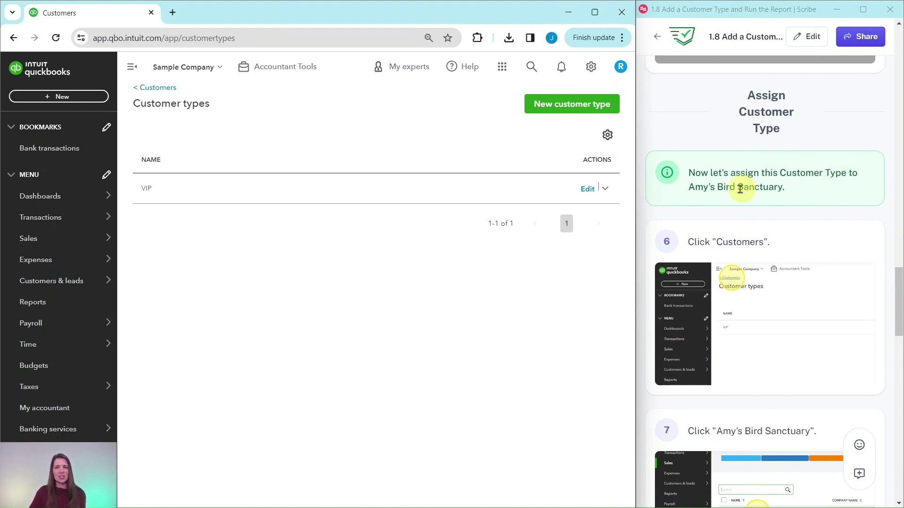
pyautogui.scroll(-3, 808, 202)
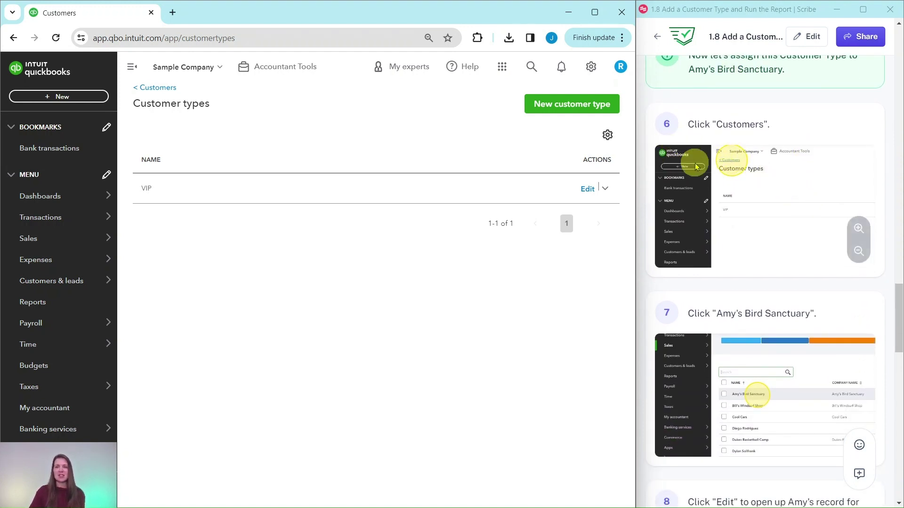
pyautogui.click(156, 93)
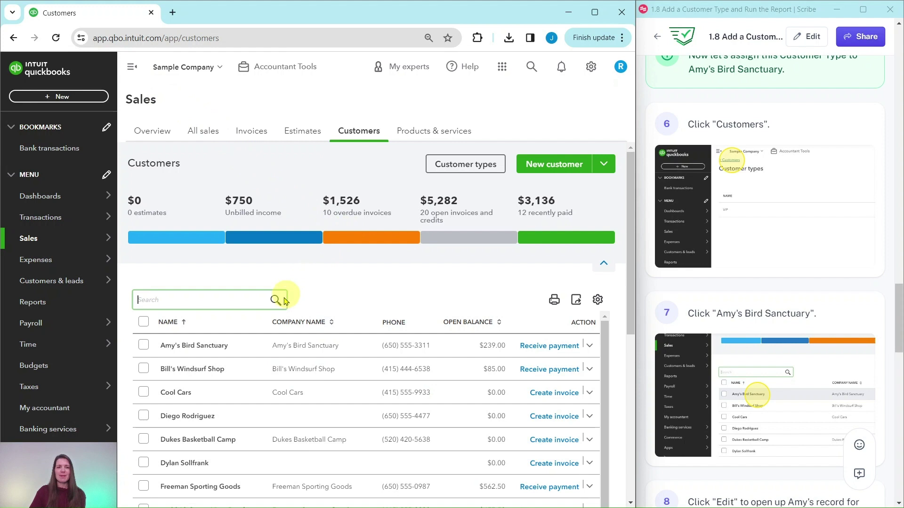
pyautogui.click(193, 346)
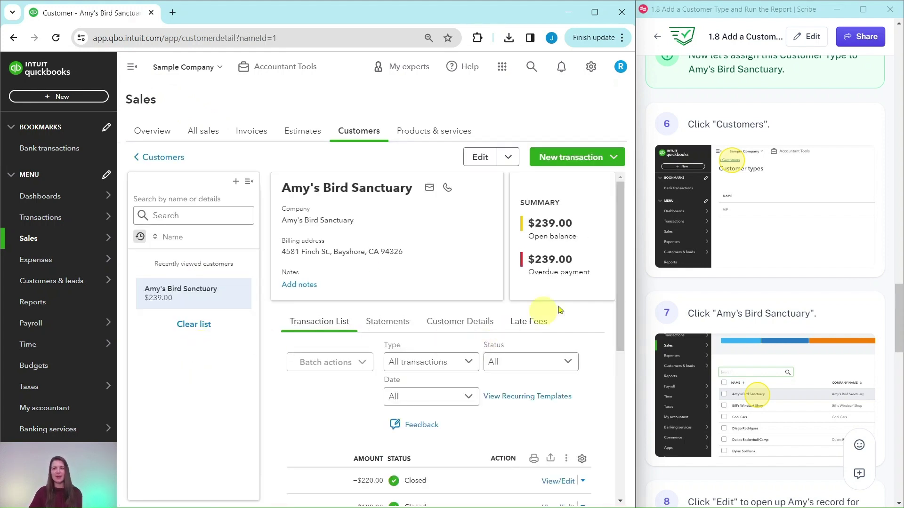
pyautogui.scroll(-1, 729, 237)
pyautogui.scroll(-6, 728, 236)
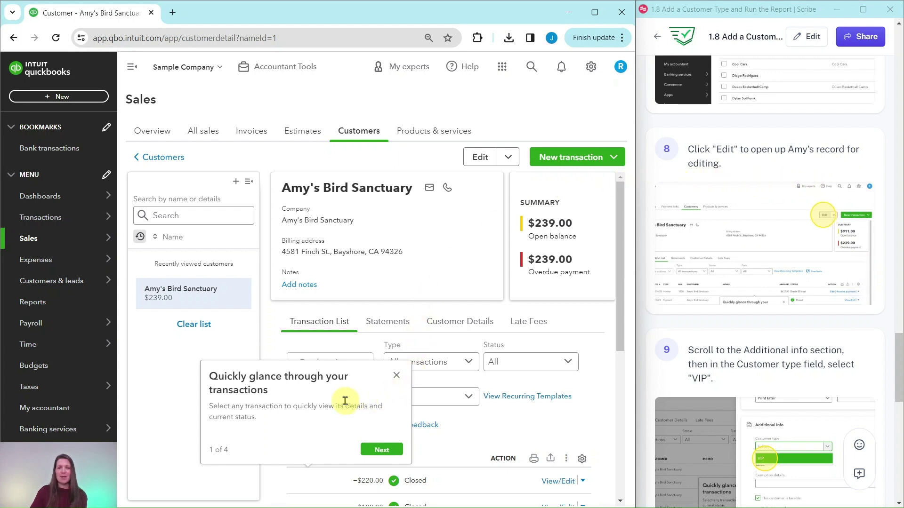
pyautogui.click(397, 376)
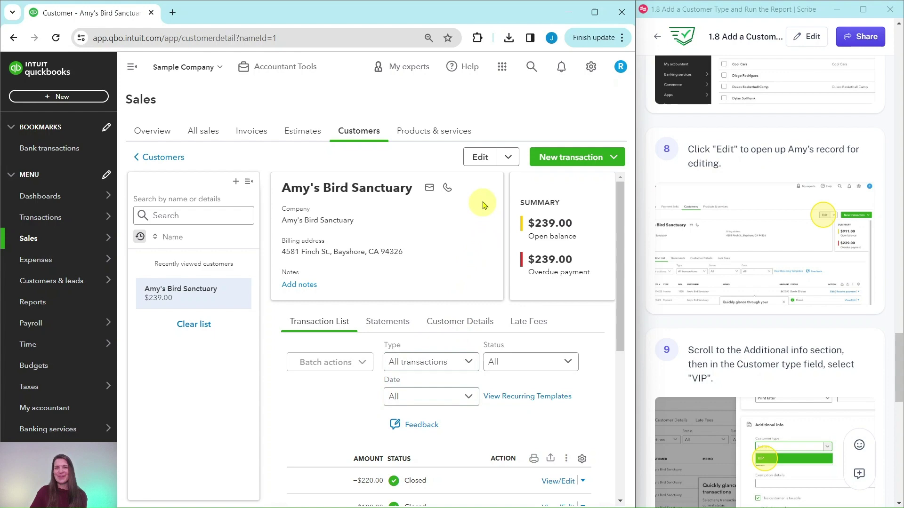
# - Edit Amy's Bird Sanctuary, set Customer type under Additional info to VIP, and save
pyautogui.click(480, 160)
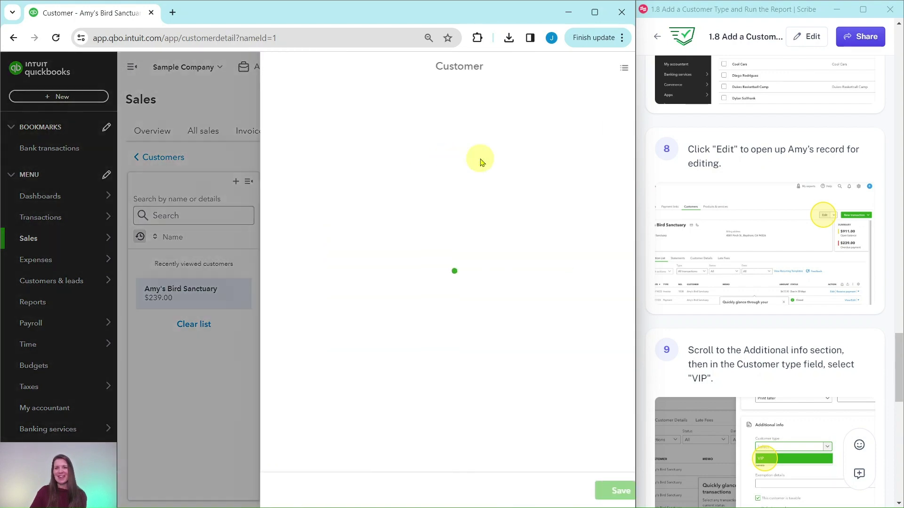
pyautogui.scroll(-5, 737, 212)
pyautogui.scroll(-2, 739, 211)
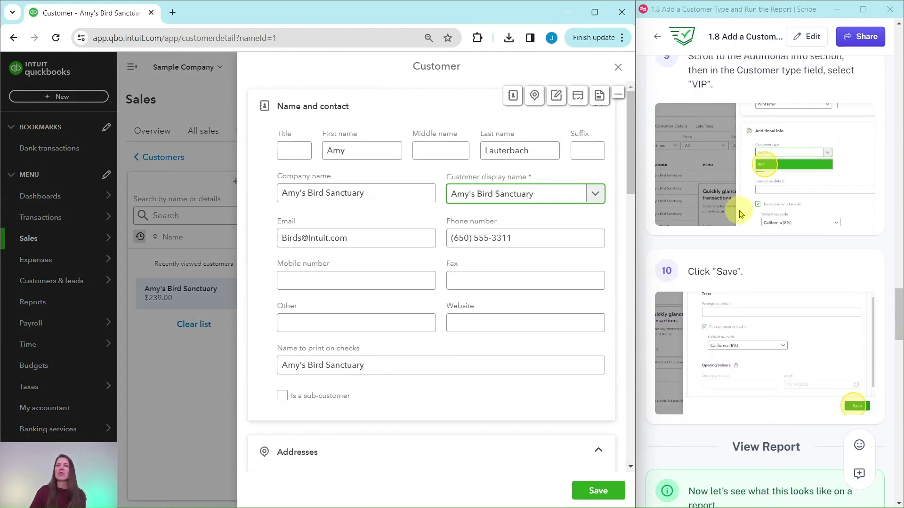
pyautogui.scroll(2, 740, 211)
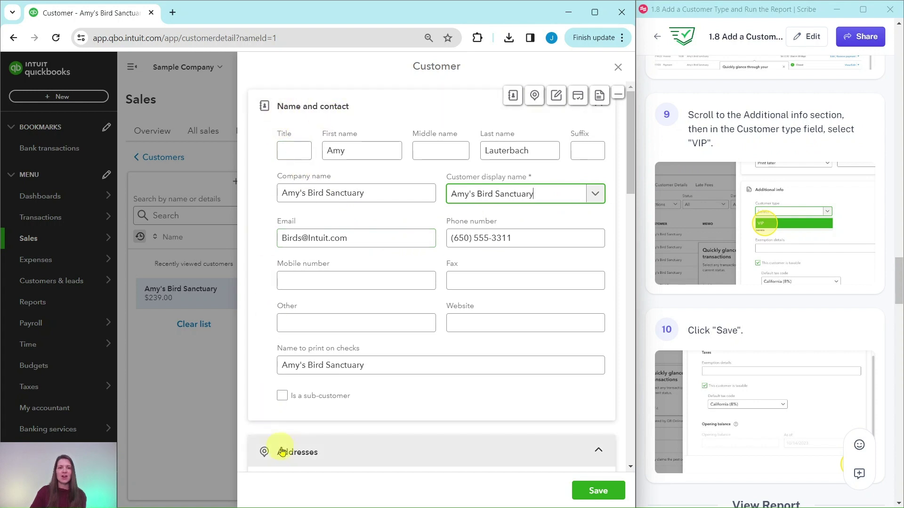
pyautogui.scroll(-1, 325, 393)
pyautogui.scroll(-8, 325, 393)
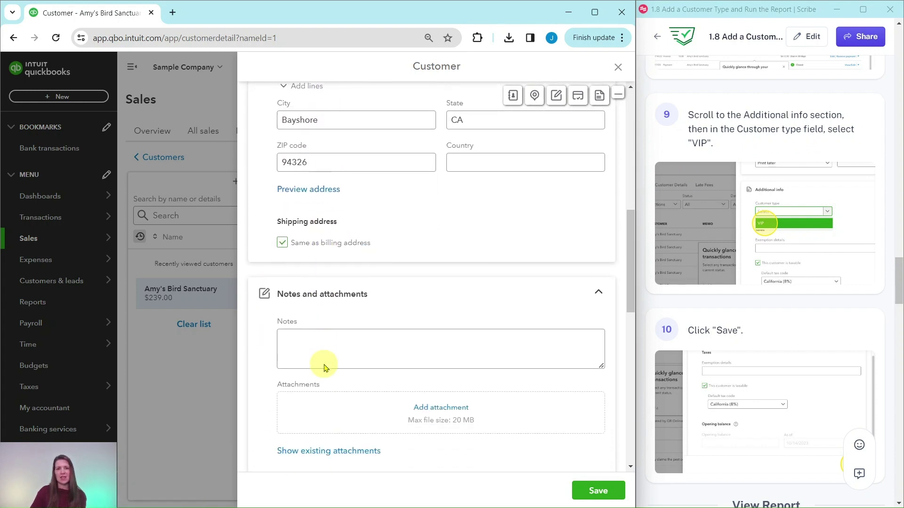
pyautogui.scroll(-7, 325, 367)
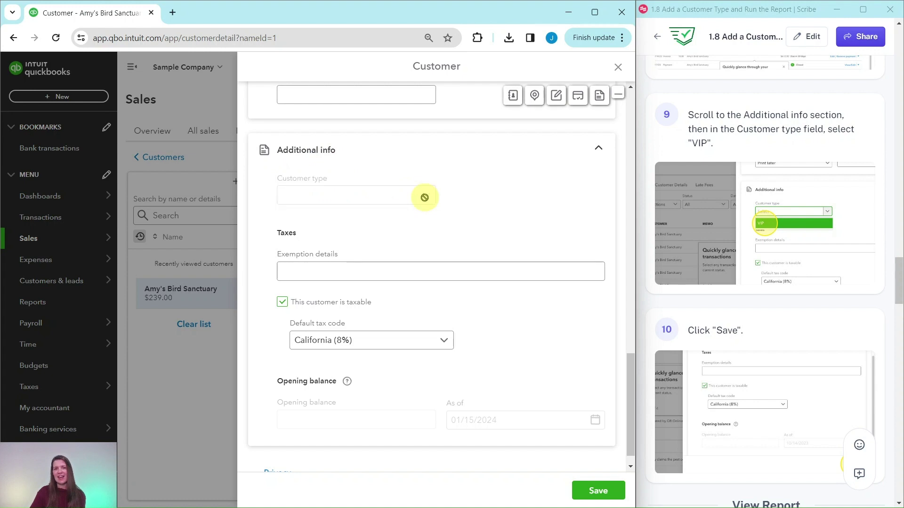
pyautogui.click(395, 201)
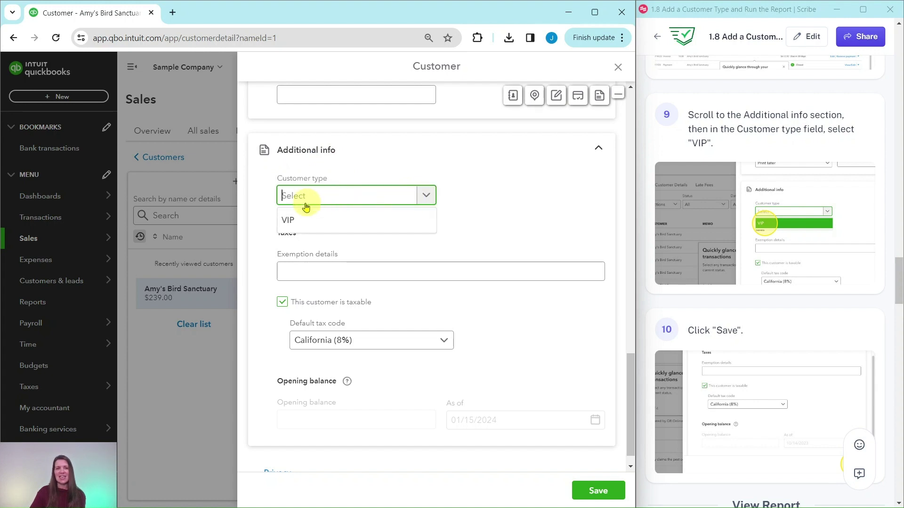
pyautogui.click(287, 221)
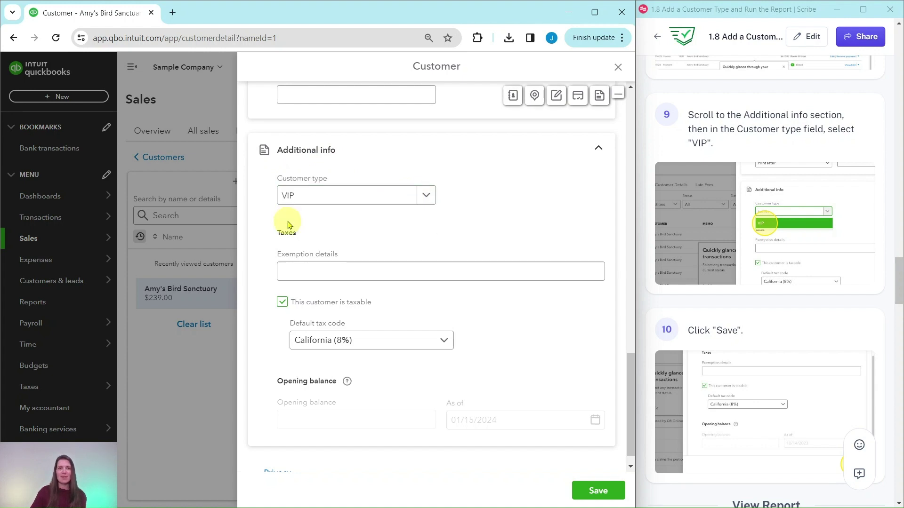
pyautogui.click(527, 267)
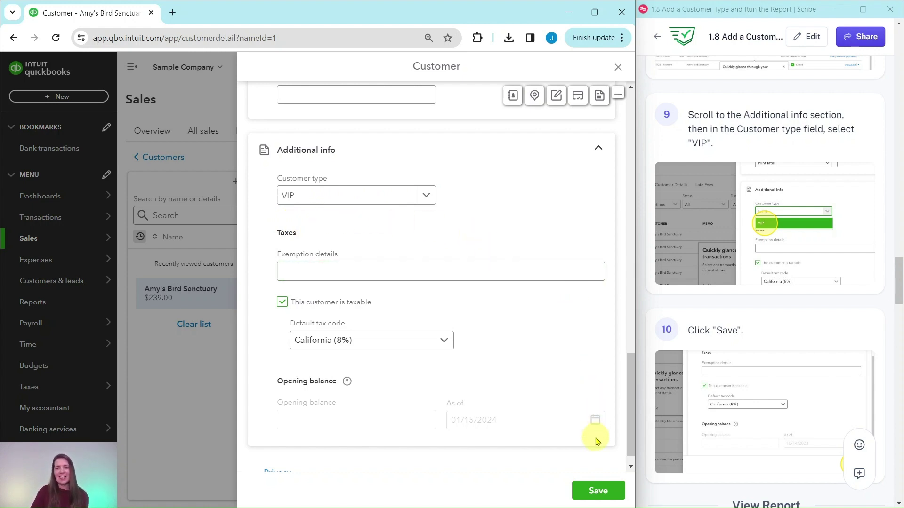
pyautogui.click(596, 491)
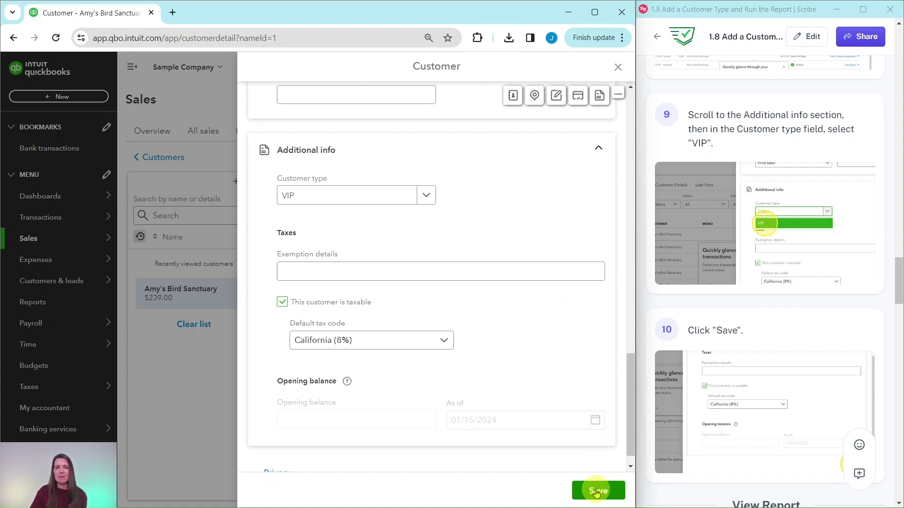
# - Review Amy's Bird Sanctuary's saved record with its VIP customer type
pyautogui.scroll(-7, 766, 281)
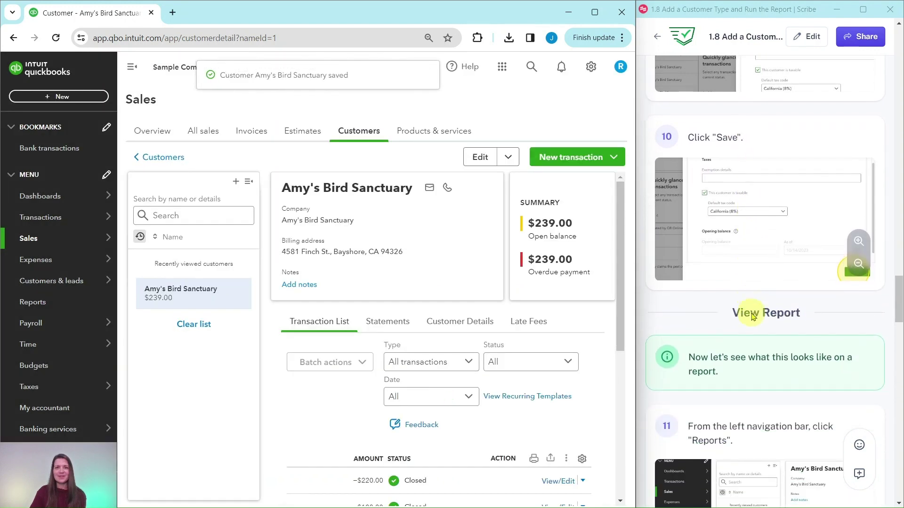
pyautogui.scroll(-1, 752, 316)
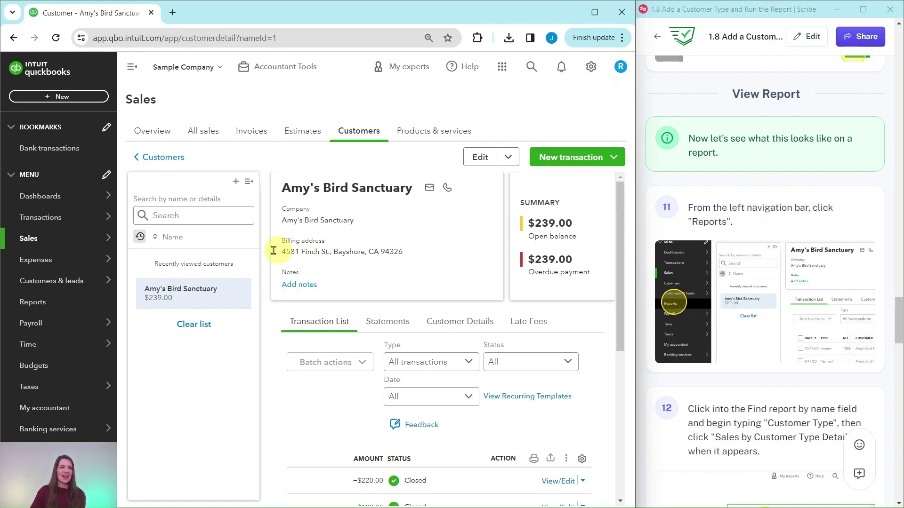
pyautogui.moveTo(81, 258)
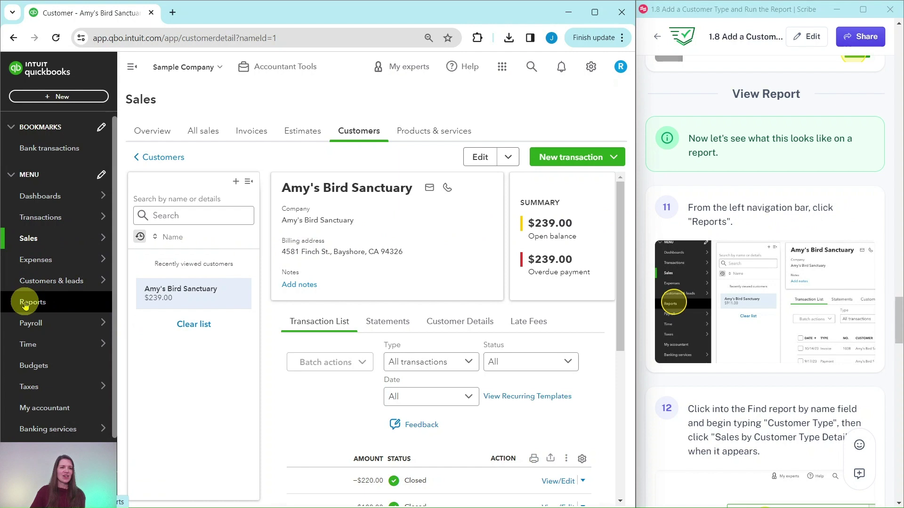
# - Open Reports and search report names for 'customer ty' to find Sales by Customer Type Detail
pyautogui.click(31, 305)
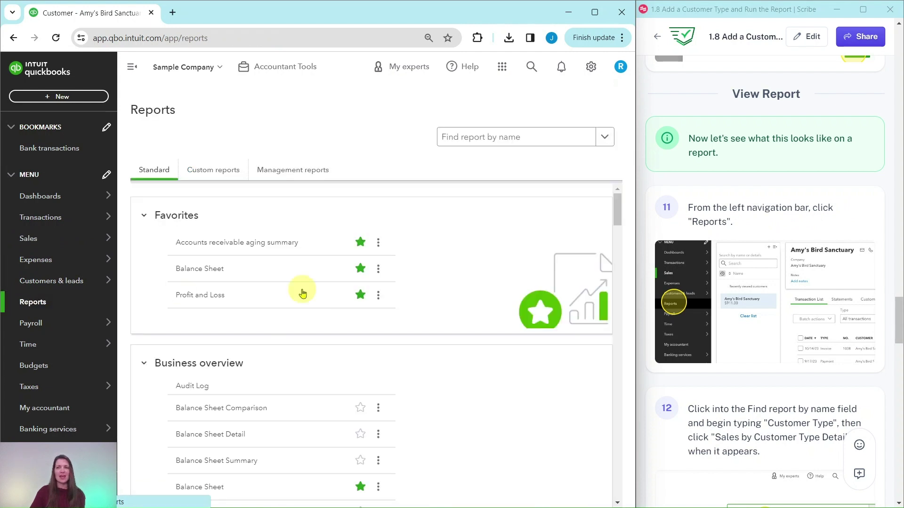
pyautogui.scroll(-6, 803, 276)
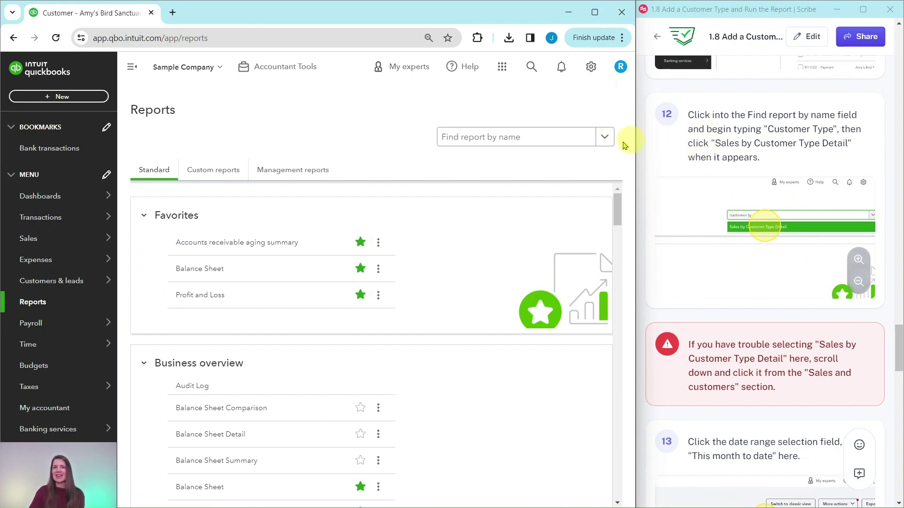
pyautogui.click(535, 139)
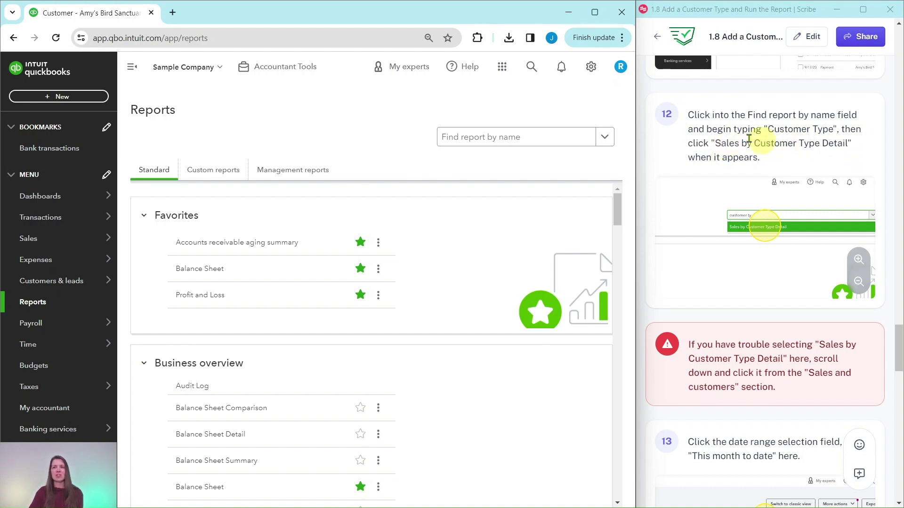
pyautogui.click(484, 140)
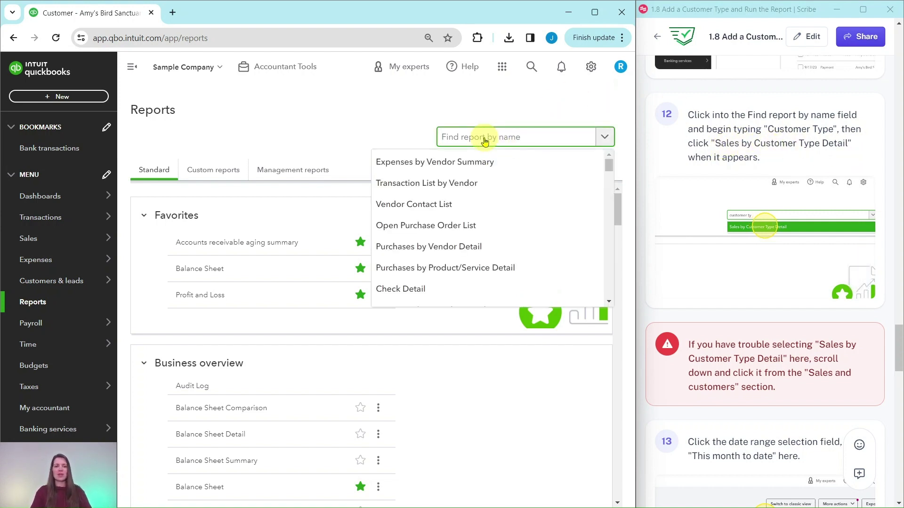
pyautogui.write('customer type')
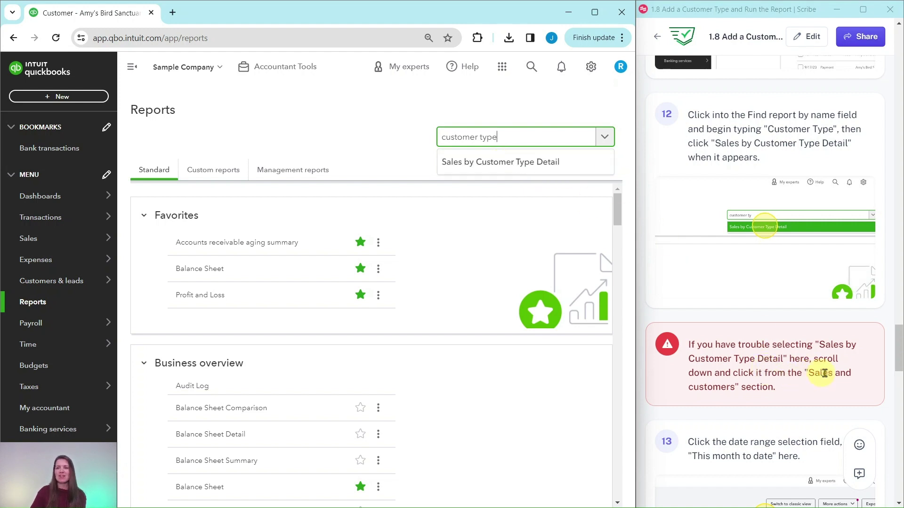
pyautogui.scroll(-12, 334, 329)
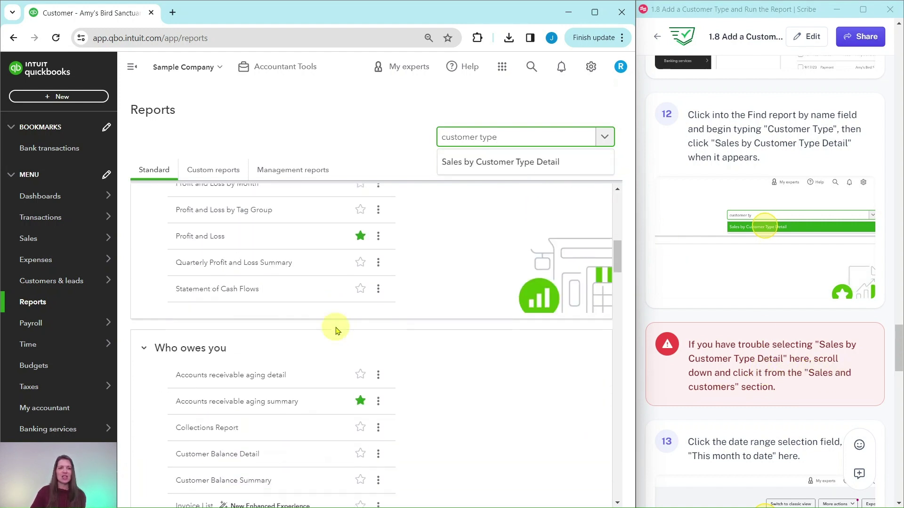
pyautogui.scroll(-10, 335, 328)
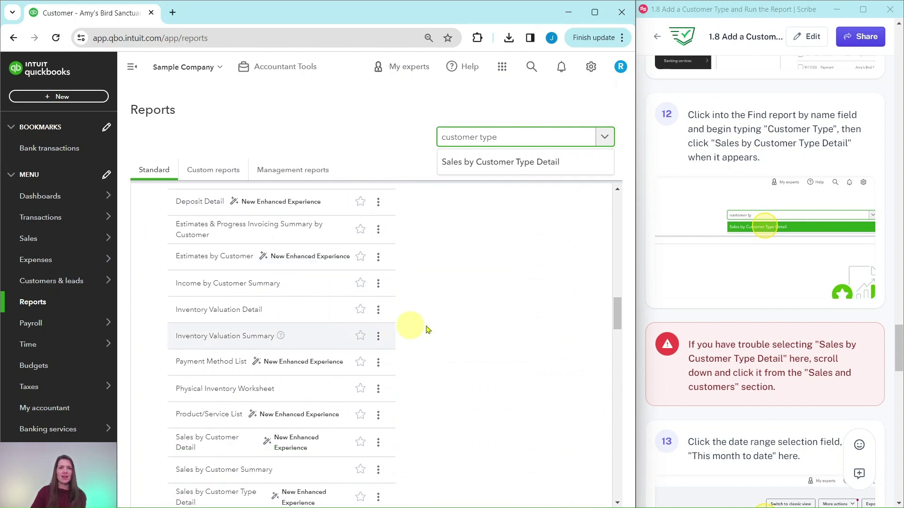
pyautogui.scroll(-4, 444, 329)
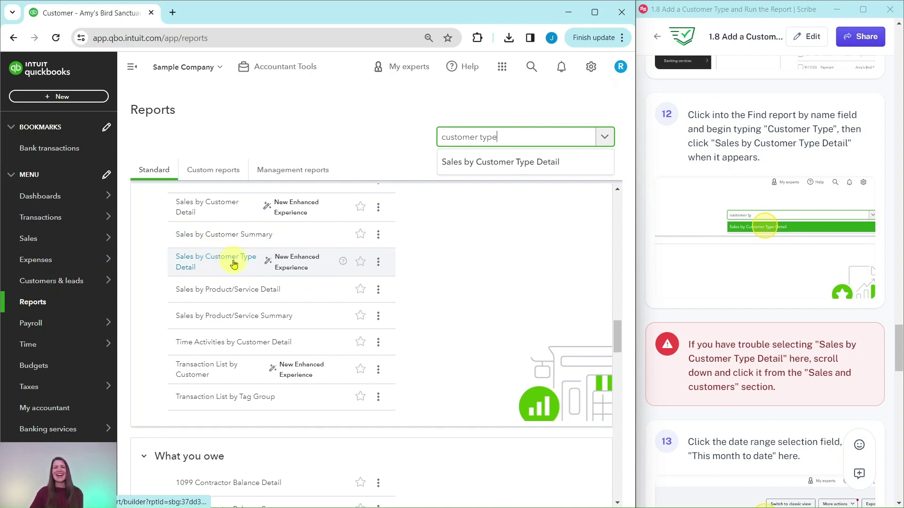
# - Open Sales by Customer Type Detail (This month to date, 0 rows) and close the modern view intro
pyautogui.click(518, 161)
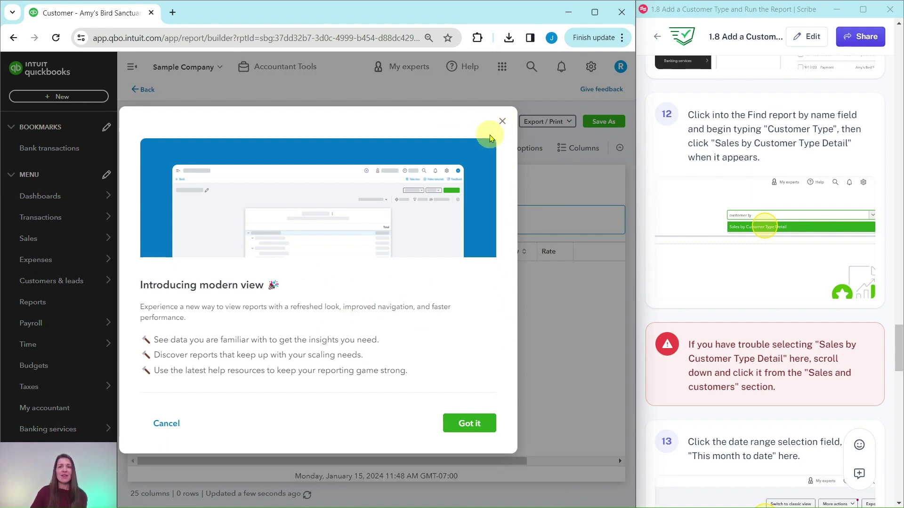
pyautogui.click(502, 122)
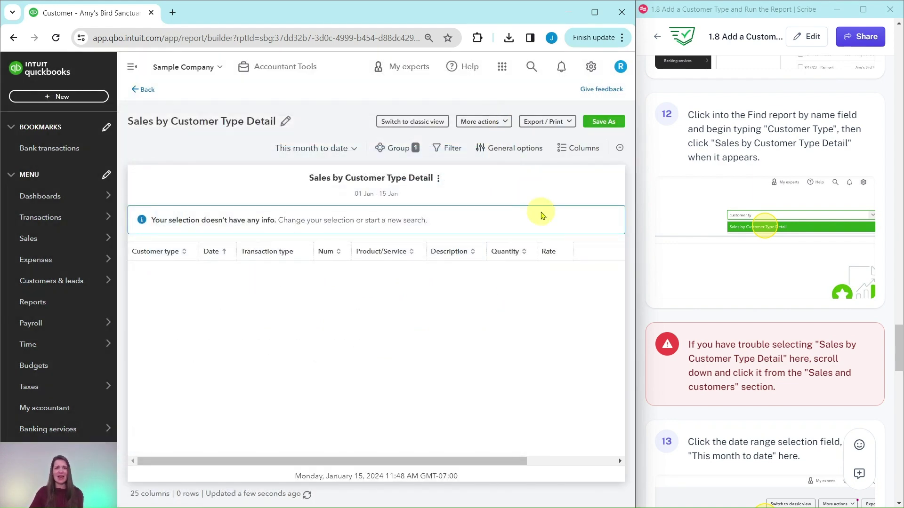
pyautogui.scroll(-3, 728, 260)
pyautogui.scroll(-5, 729, 260)
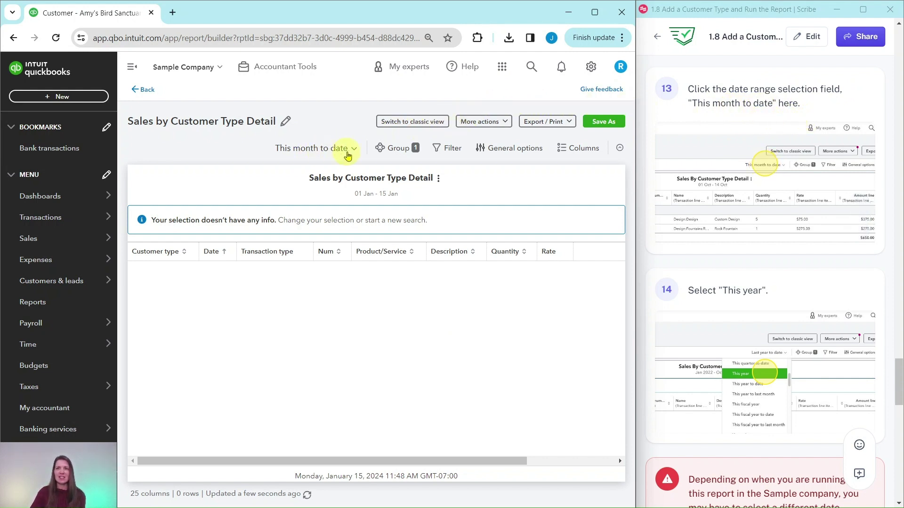
# - Change the report's date range to This year (Jan 2024 - Dec 2024)
pyautogui.click(350, 152)
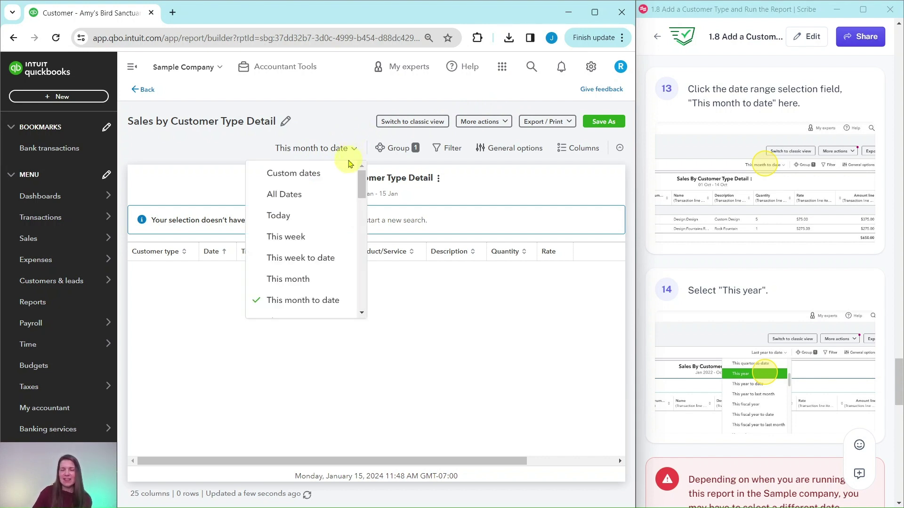
pyautogui.scroll(-1, 299, 206)
pyautogui.scroll(-1, 298, 206)
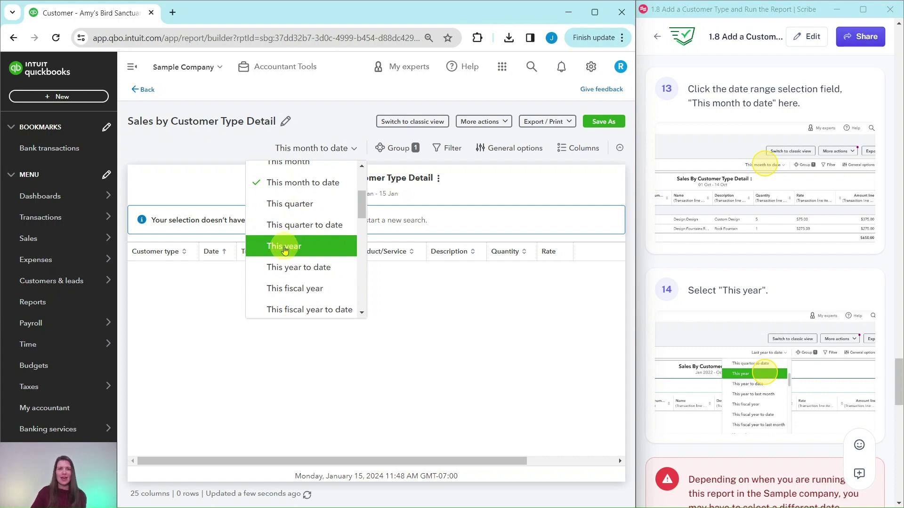
pyautogui.click(286, 247)
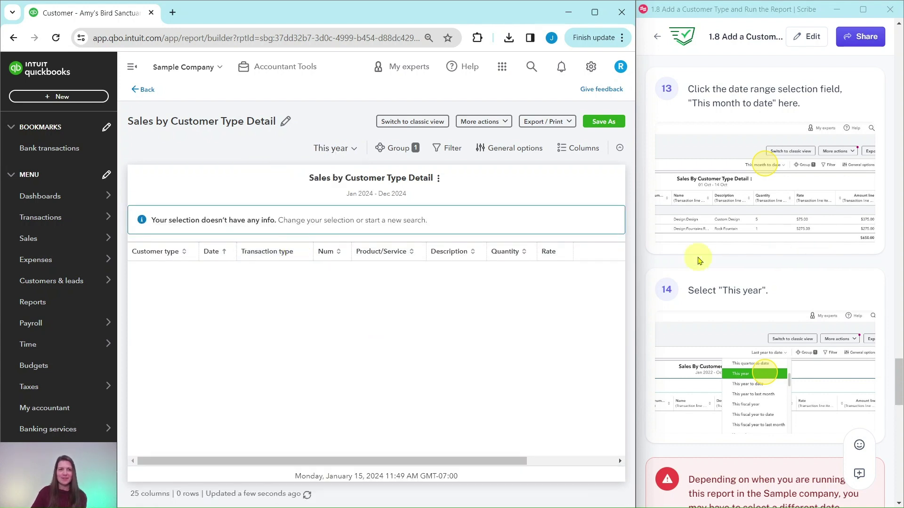
pyautogui.scroll(-6, 751, 255)
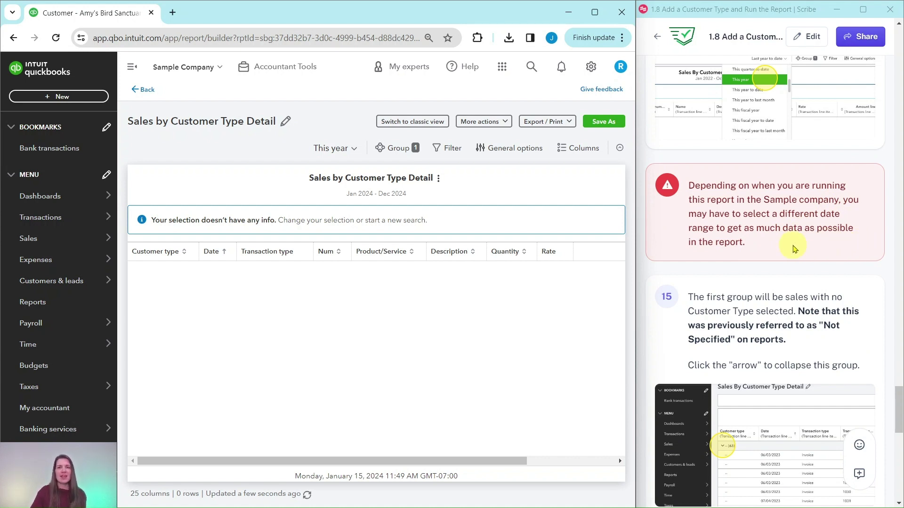
pyautogui.moveTo(518, 462); pyautogui.dragTo(403, 462)
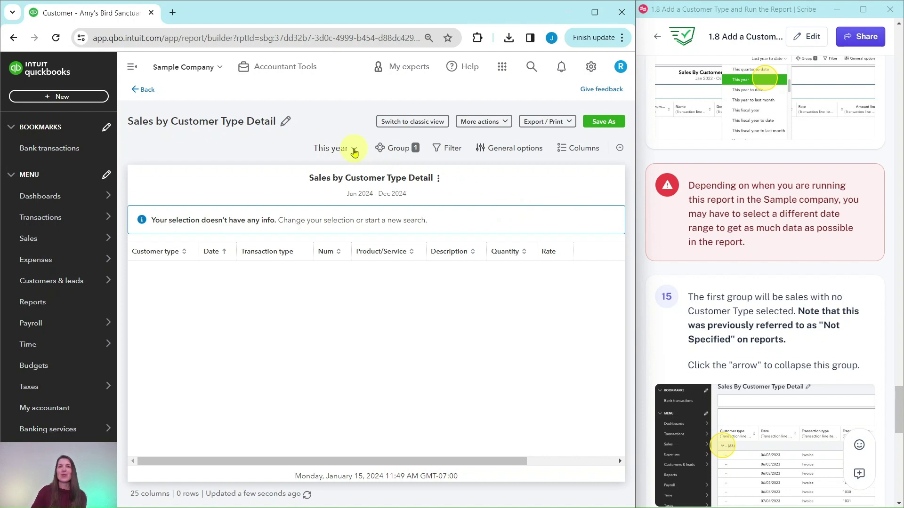
# - Switch the report's date range to All Dates so it returns 74 rows
pyautogui.click(354, 151)
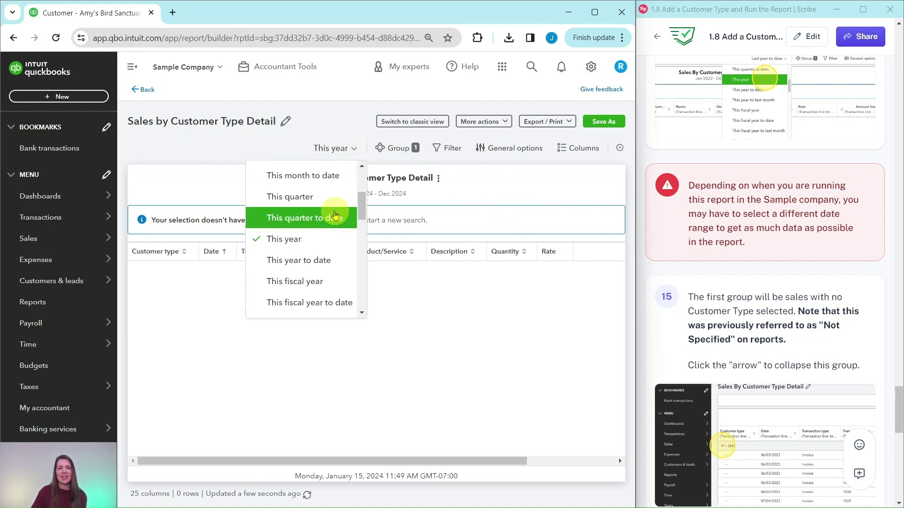
pyautogui.scroll(3, 332, 214)
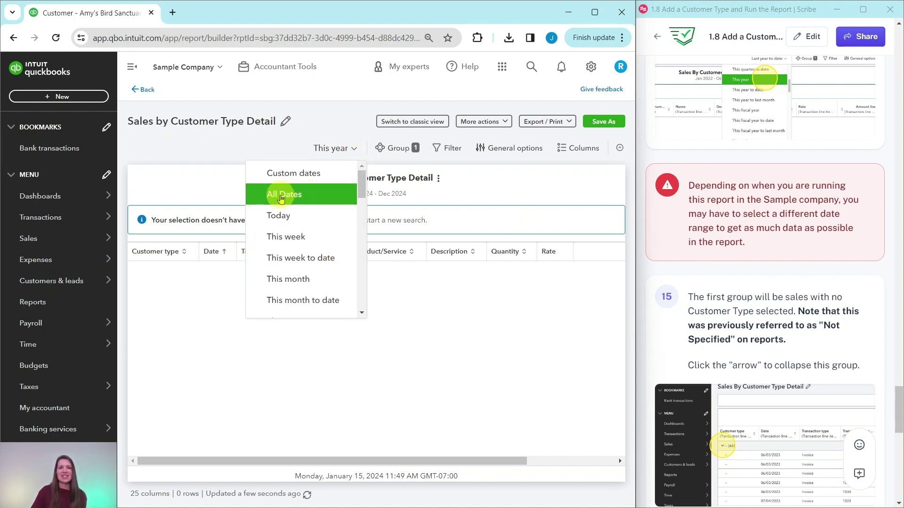
pyautogui.click(281, 198)
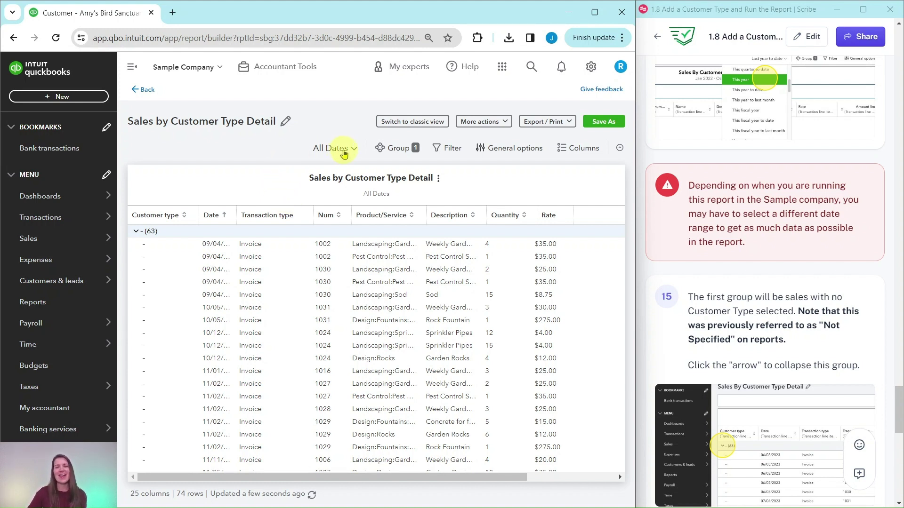
pyautogui.scroll(-5, 758, 211)
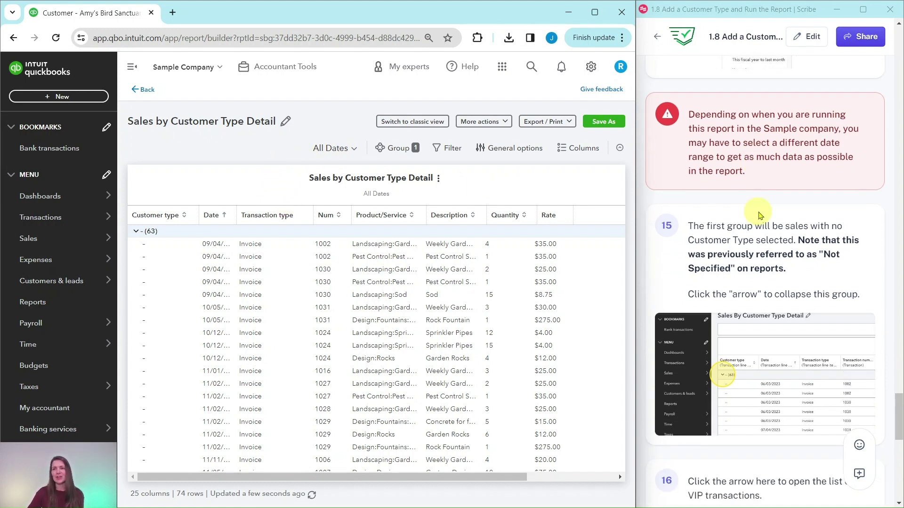
pyautogui.scroll(1, 758, 207)
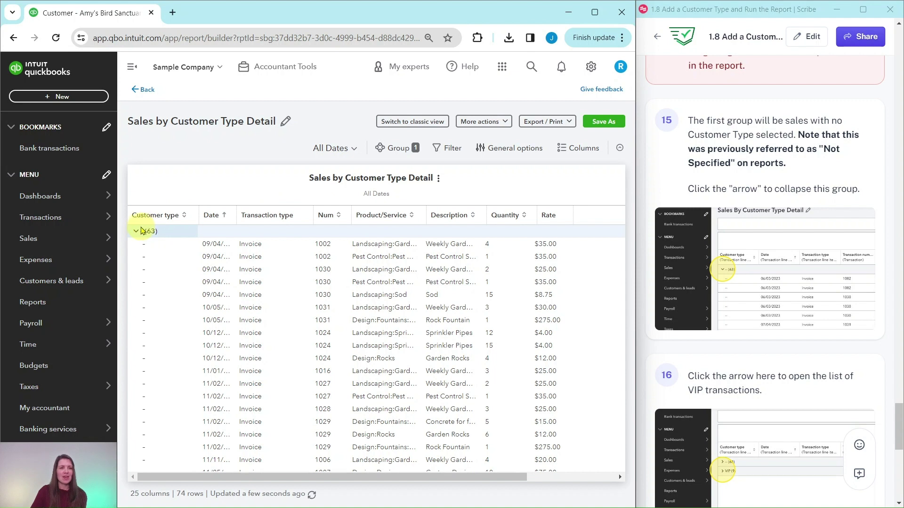
# - Collapse the '- (63)' untyped sales group and re-expand the VIP (7) group to list its transactions
pyautogui.click(136, 232)
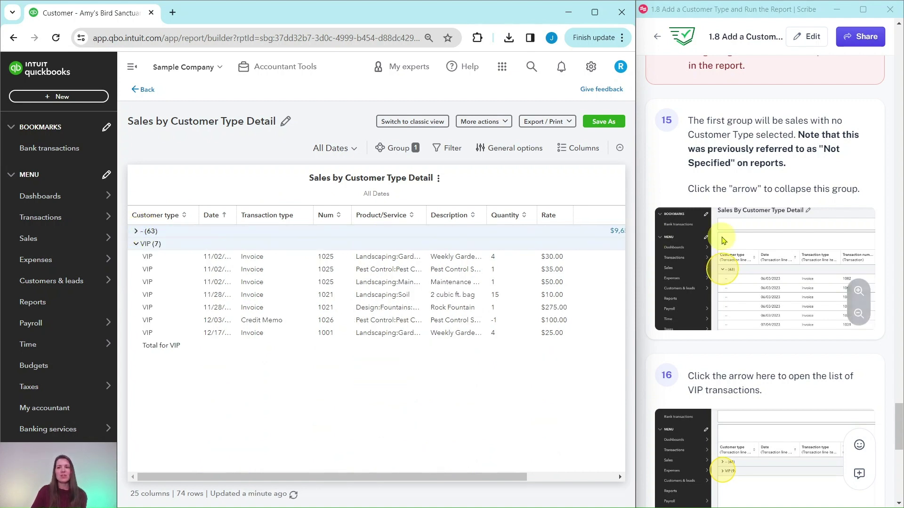
pyautogui.scroll(-5, 729, 240)
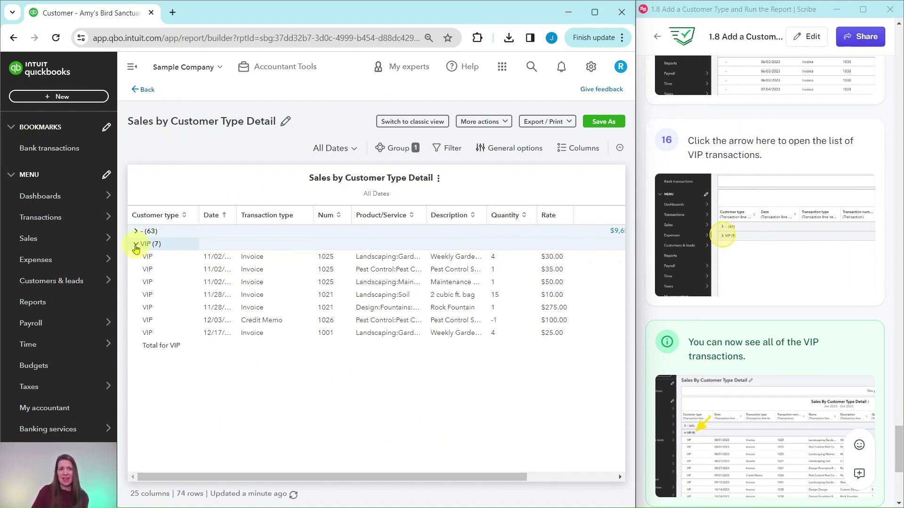
pyautogui.click(135, 245)
pyautogui.click(136, 246)
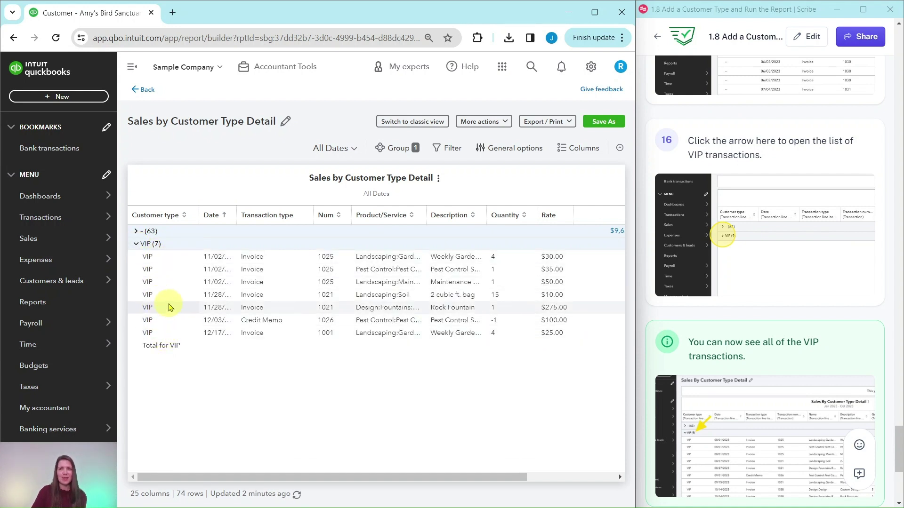
pyautogui.moveTo(716, 289)
pyautogui.scroll(-3, 717, 289)
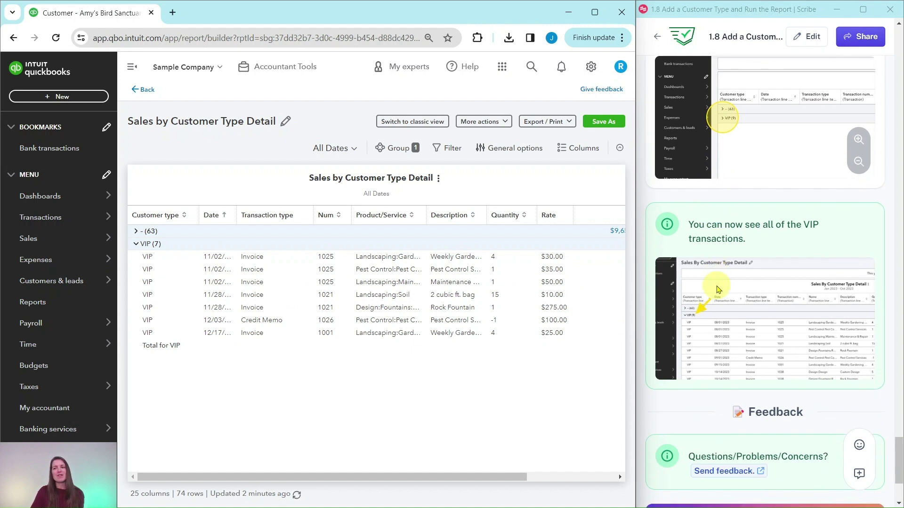